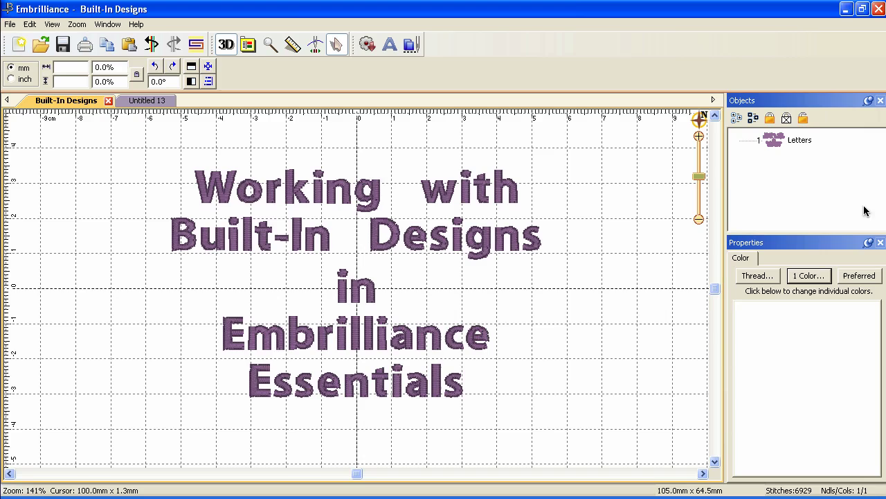
Insert the Frame 6 ornament from Applique Frames 1 into the empty Untitled 13 design.
{"action": "left_click", "coordinate": [140, 103]}
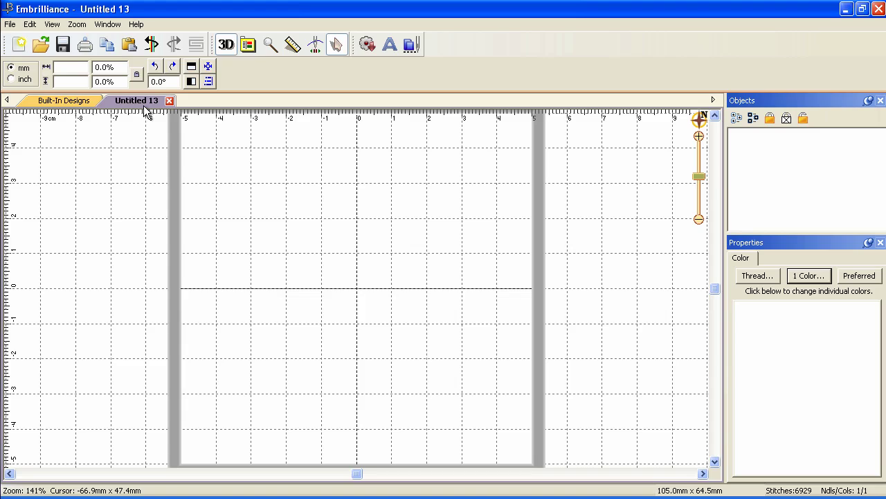
{"action": "left_click", "coordinate": [367, 45]}
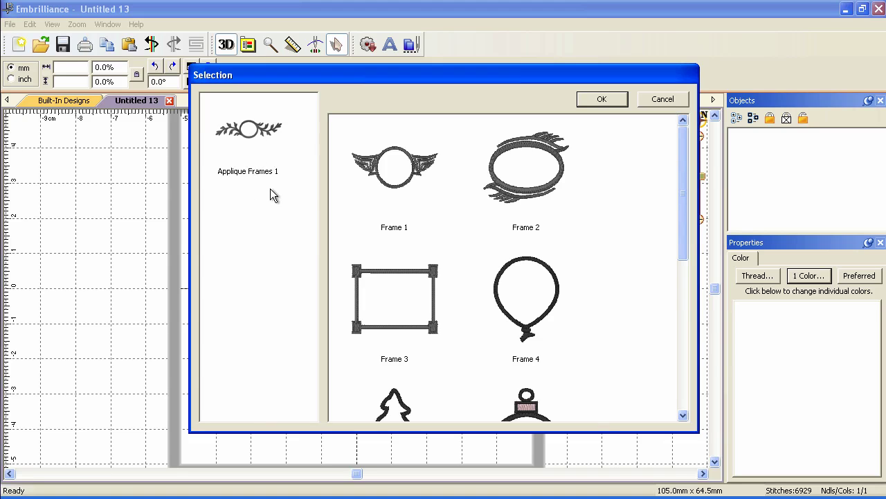
{"action": "left_click_drag", "start_coordinate": [683, 195], "coordinate": [670, 270]}
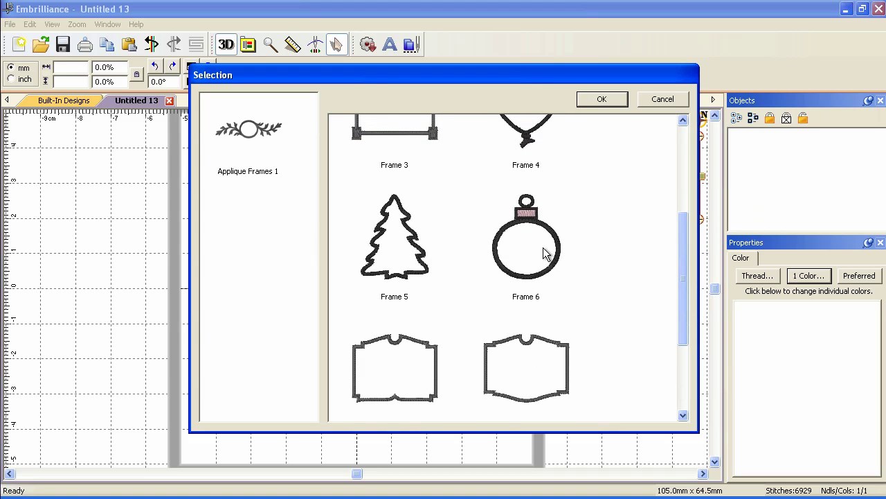
{"action": "double_click", "coordinate": [544, 255]}
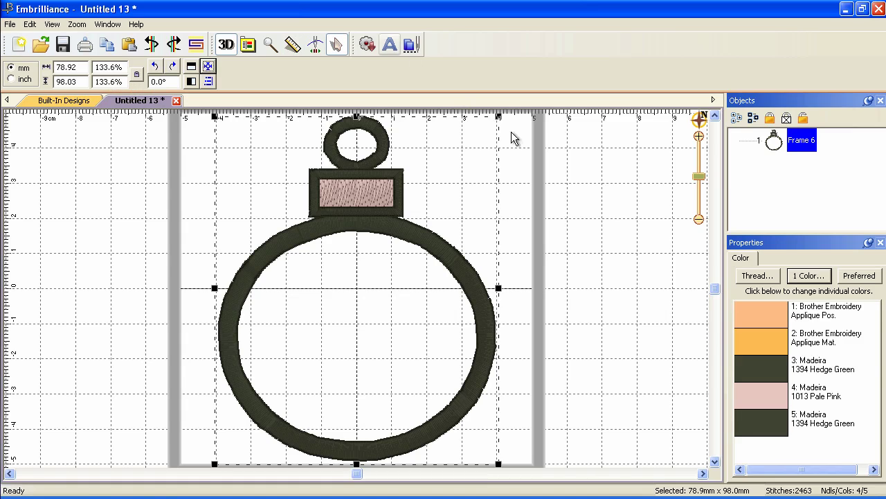
Resize the ornament to 64.73 × 85.10 mm and nudge it slightly right and down.
{"action": "left_click_drag", "start_coordinate": [498, 116], "coordinate": [468, 158]}
{"action": "mouse_move", "coordinate": [470, 305]}
{"action": "left_mouse_down"}
{"action": "mouse_move", "coordinate": [457, 306]}
{"action": "mouse_move", "coordinate": [464, 300]}
{"action": "left_mouse_up"}
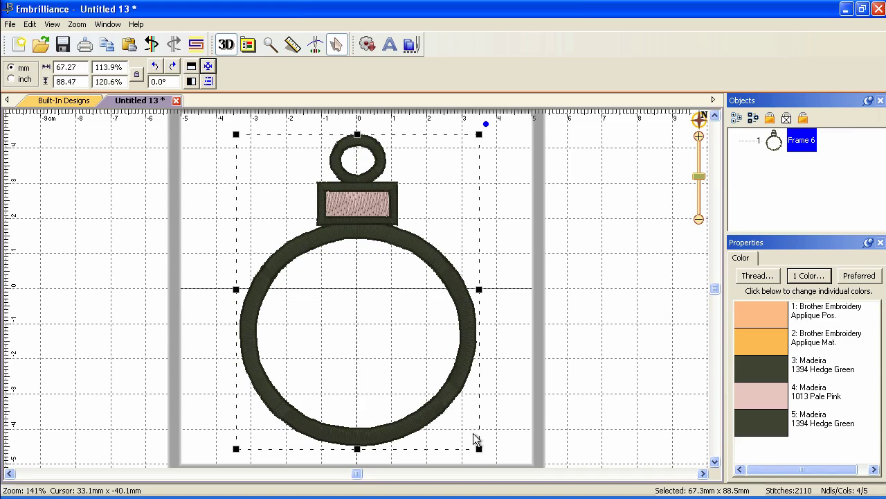
{"action": "left_click_drag", "start_coordinate": [478, 448], "coordinate": [469, 436]}
{"action": "left_click_drag", "start_coordinate": [450, 381], "coordinate": [454, 384]}
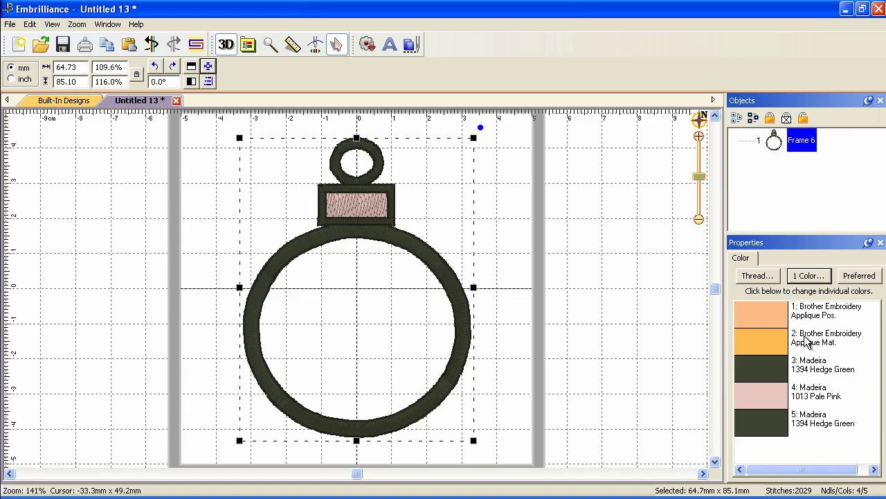
Change colour 1 to Hemingworth 1270 Christmas Red.
{"action": "left_click", "coordinate": [774, 315]}
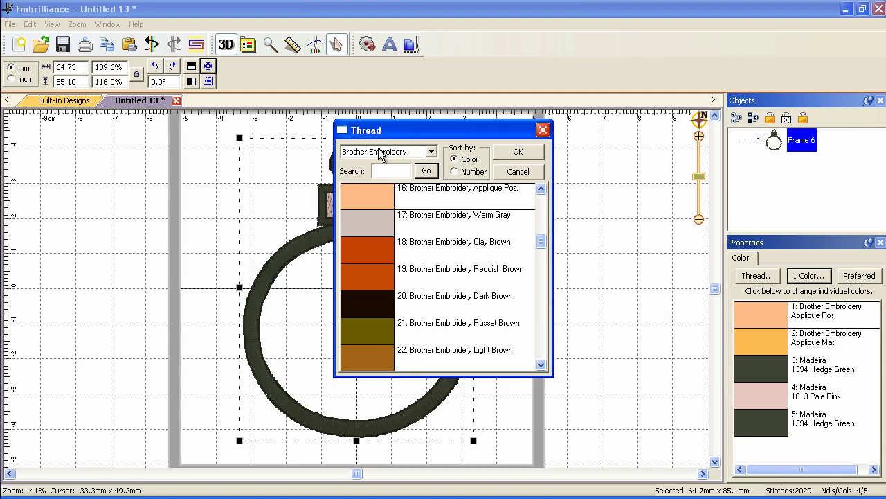
{"action": "left_click", "coordinate": [430, 152]}
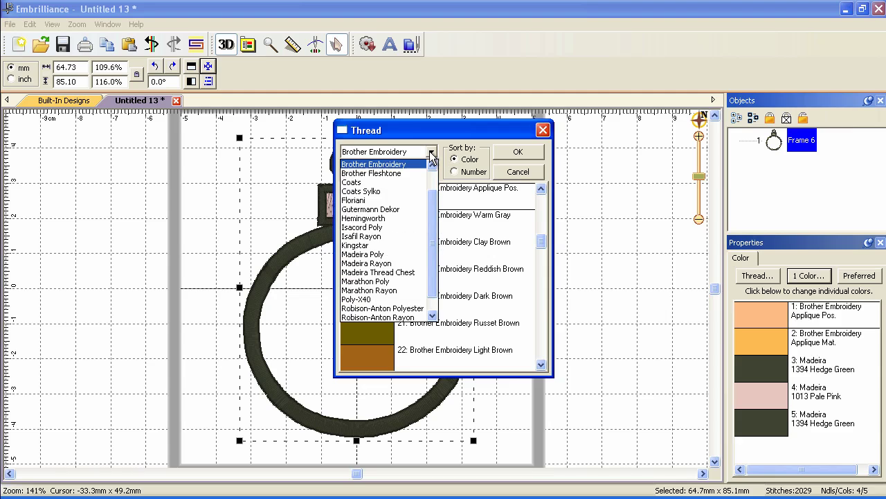
{"action": "left_click", "coordinate": [408, 218]}
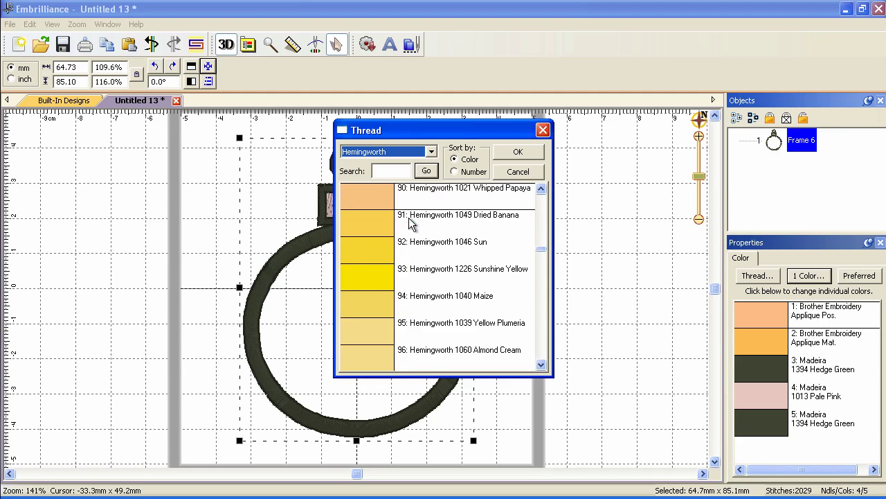
{"action": "left_click", "coordinate": [400, 171]}
{"action": "type", "text": "1270"}
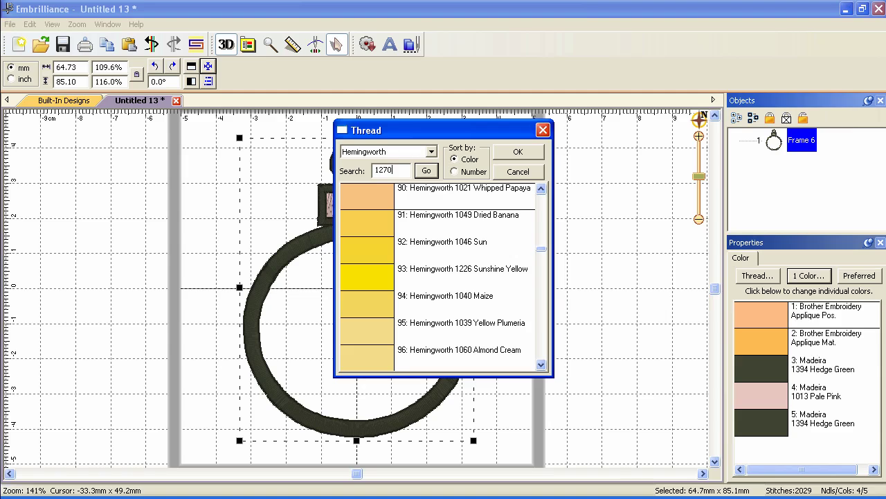
{"action": "key", "text": "Return"}
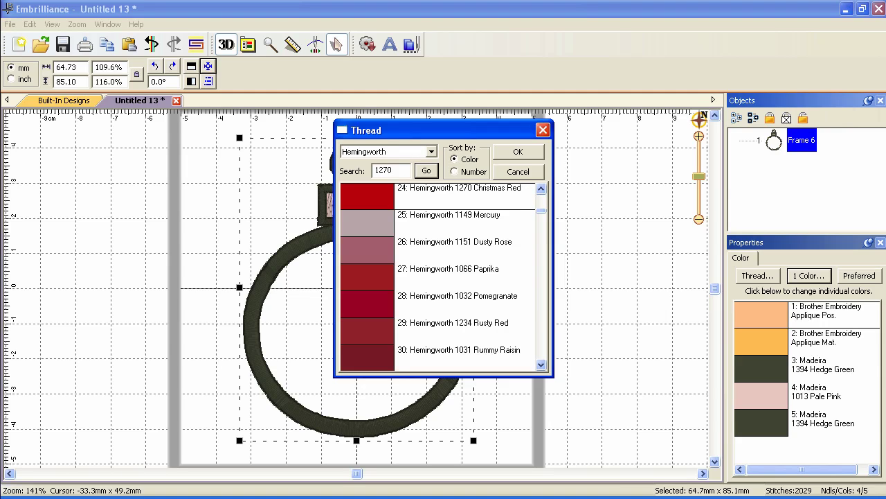
{"action": "left_click", "coordinate": [518, 152]}
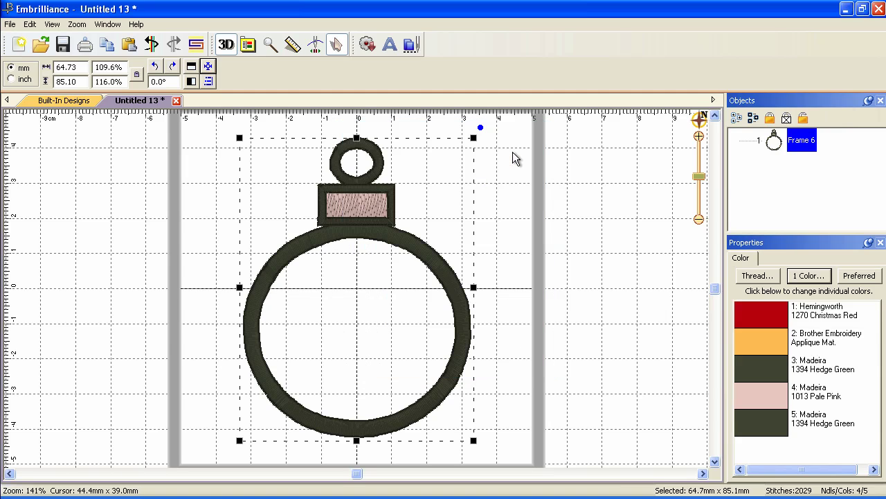
Change colour 2, the applique material step, to Hemingworth 1270 Christmas Red.
{"action": "left_click", "coordinate": [780, 343]}
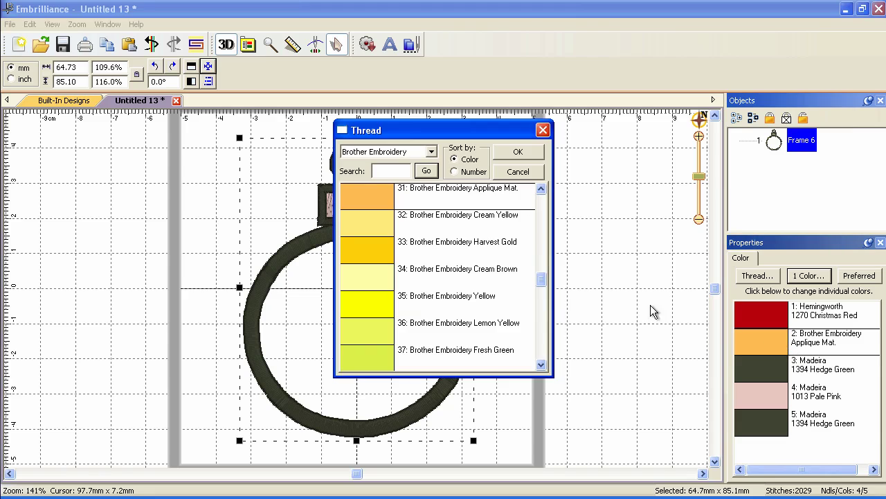
{"action": "left_click", "coordinate": [431, 151]}
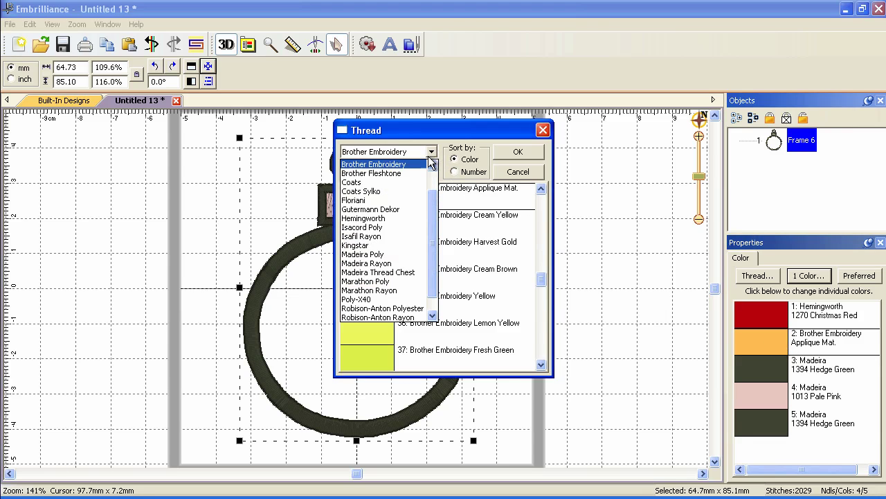
{"action": "left_click", "coordinate": [399, 218]}
{"action": "left_click", "coordinate": [388, 173]}
{"action": "type", "text": "1270"}
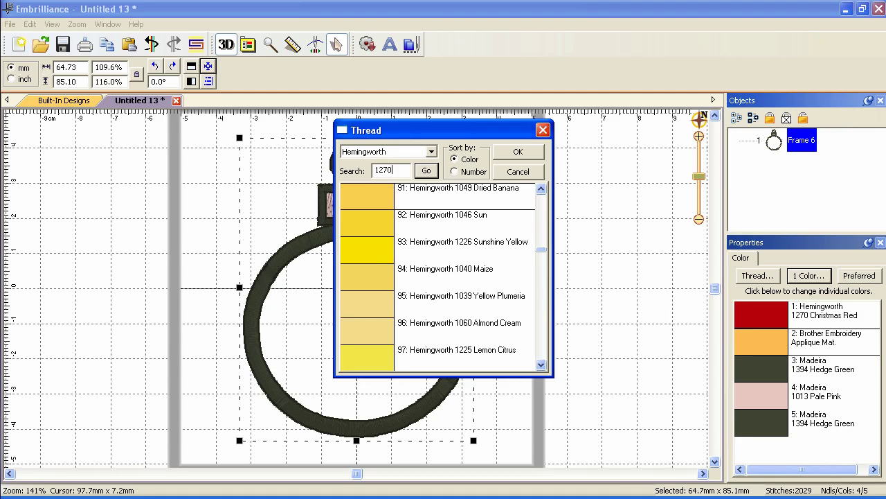
{"action": "key", "text": "Return"}
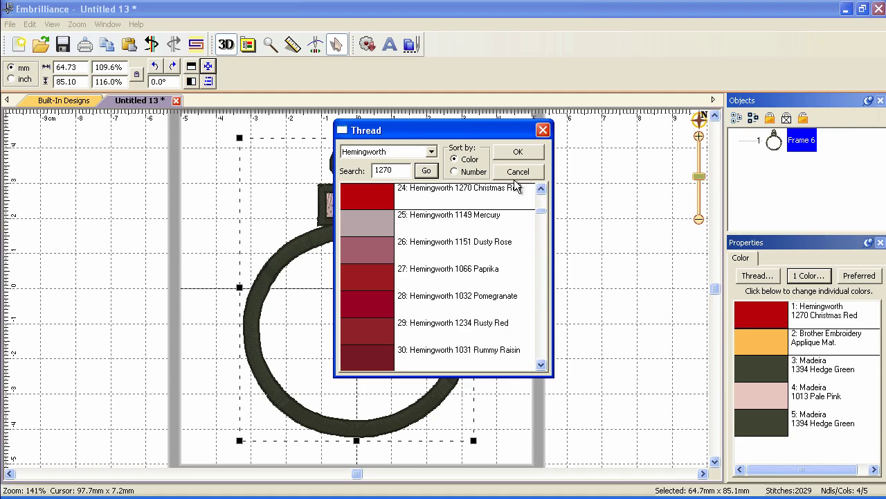
{"action": "left_click", "coordinate": [523, 152]}
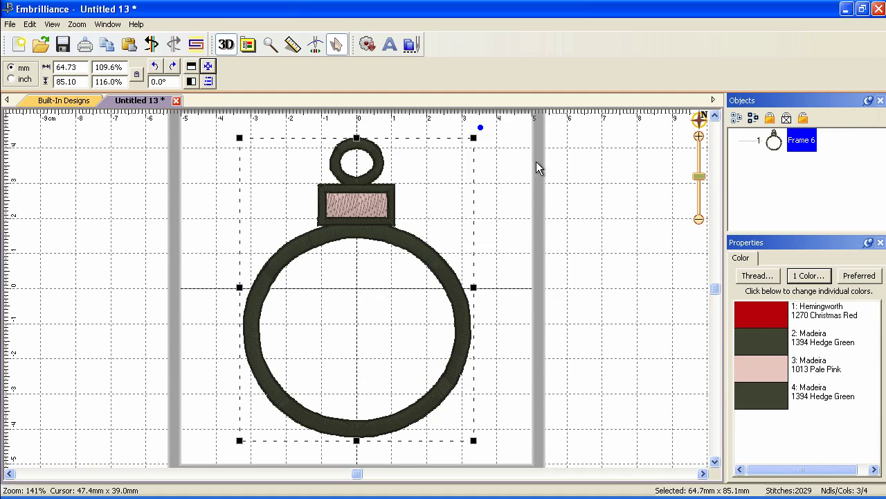
Turn the ring's Hedge Green colour into Hemingworth 1270 Christmas Red.
{"action": "left_click", "coordinate": [776, 344]}
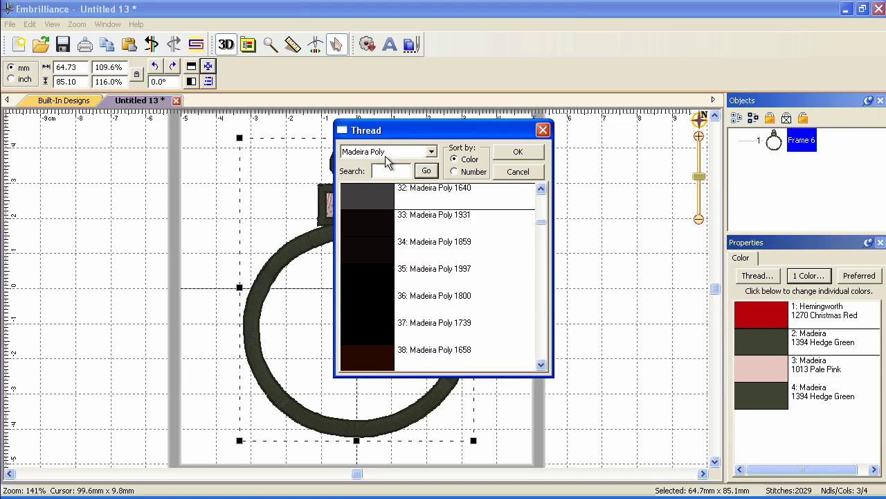
{"action": "left_click", "coordinate": [432, 152]}
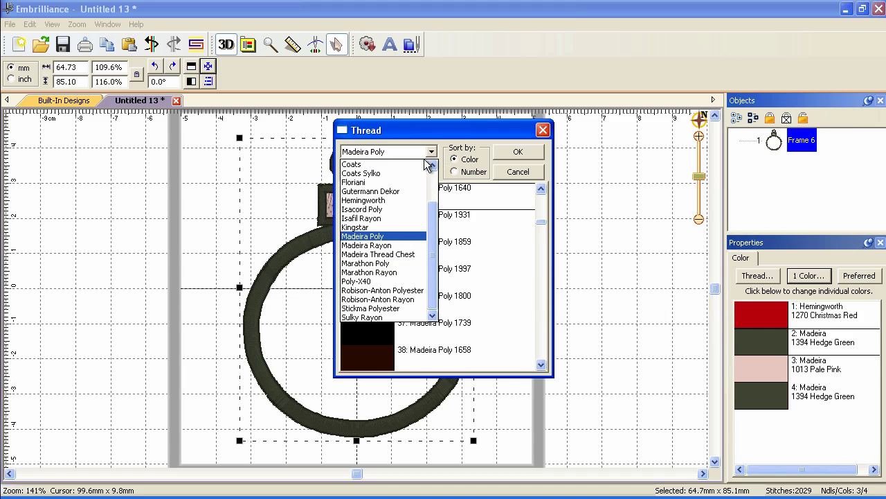
{"action": "left_click", "coordinate": [408, 200]}
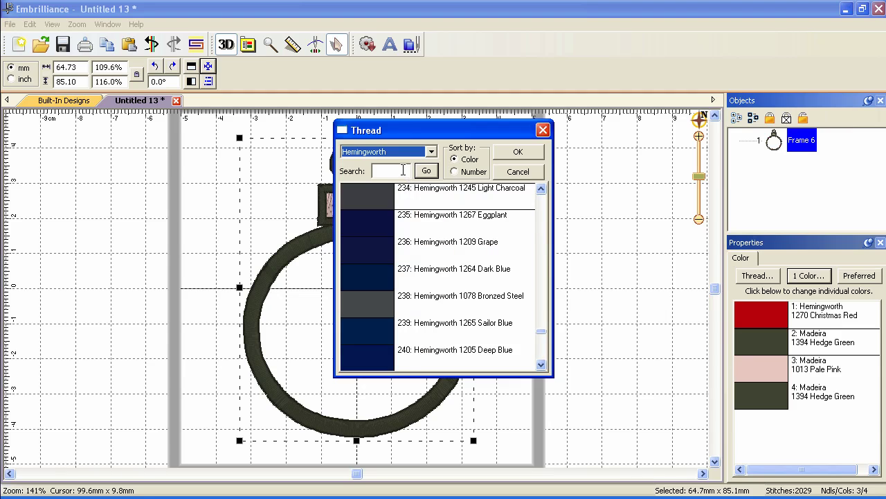
{"action": "left_click", "coordinate": [403, 170]}
{"action": "type", "text": "1270"}
{"action": "key", "text": "Return"}
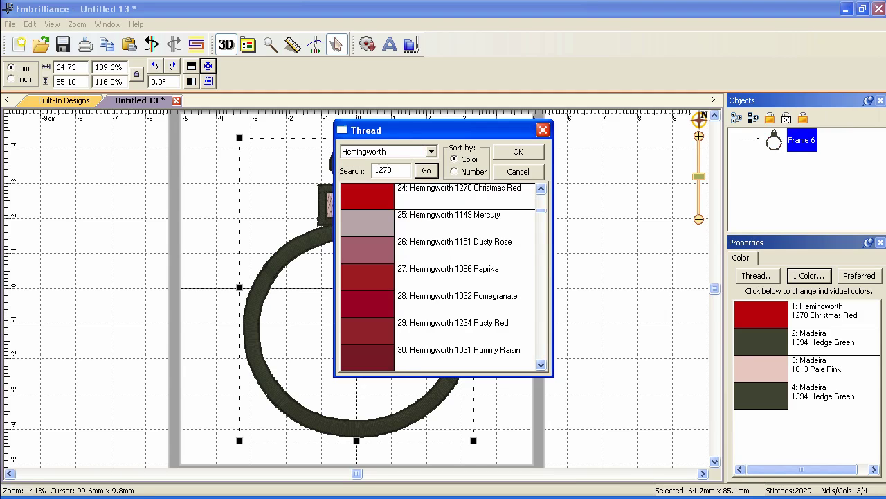
{"action": "left_click", "coordinate": [510, 156]}
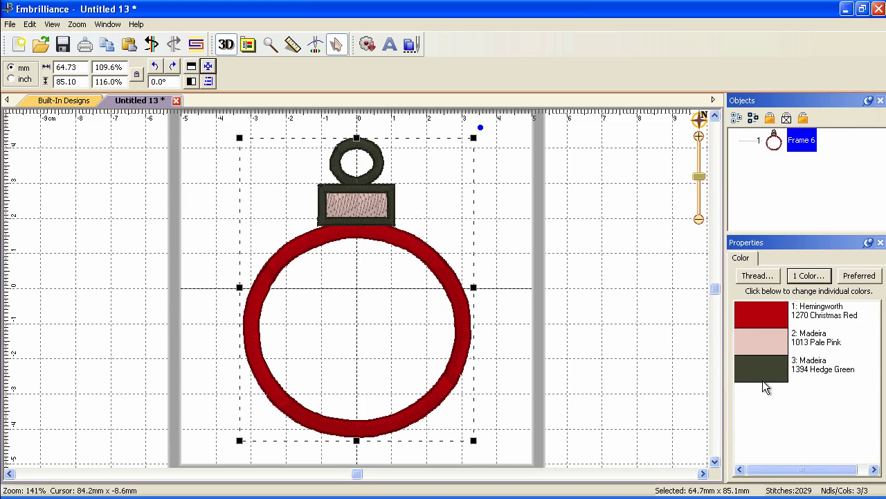
Replace the Pale Pink hanger colour with Hemingworth Old Gold.
{"action": "left_click", "coordinate": [770, 345]}
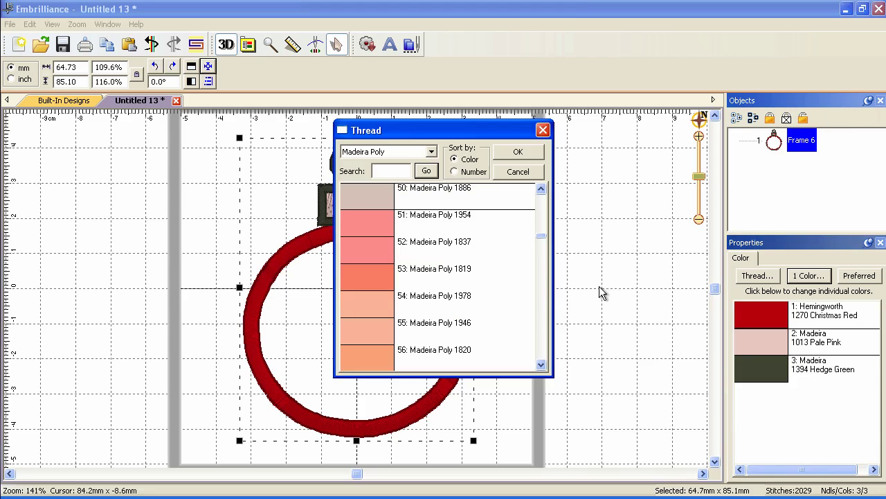
{"action": "left_click", "coordinate": [432, 152]}
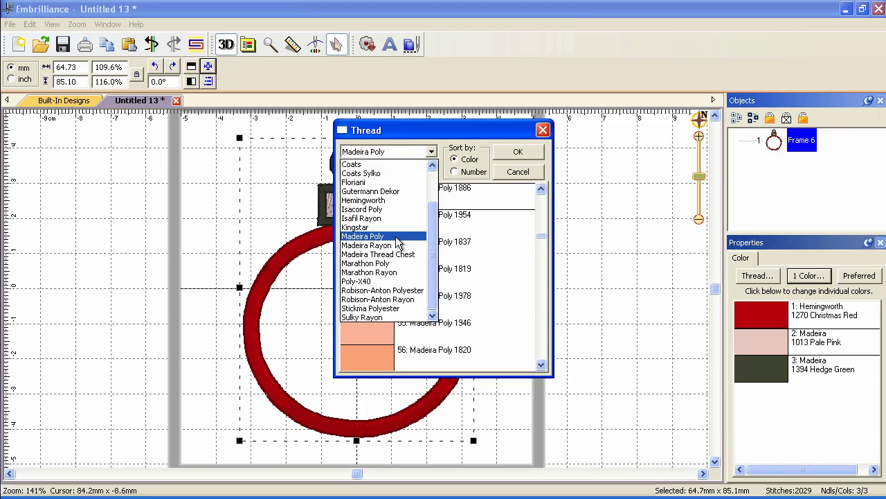
{"action": "left_click", "coordinate": [396, 200]}
{"action": "left_click", "coordinate": [390, 171]}
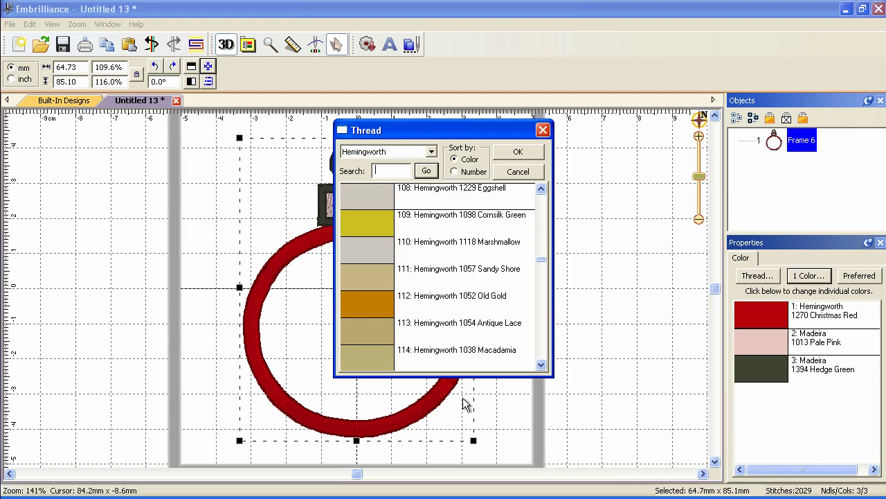
{"action": "type", "text": "old"}
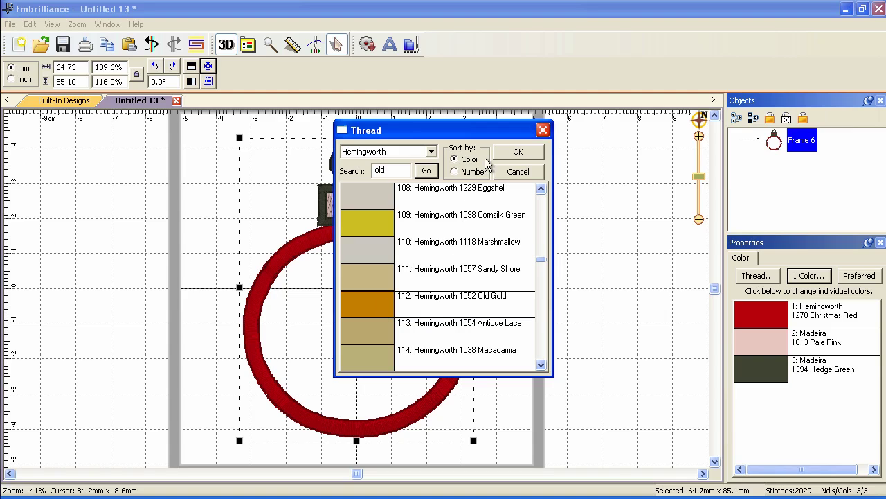
{"action": "left_click", "coordinate": [519, 154]}
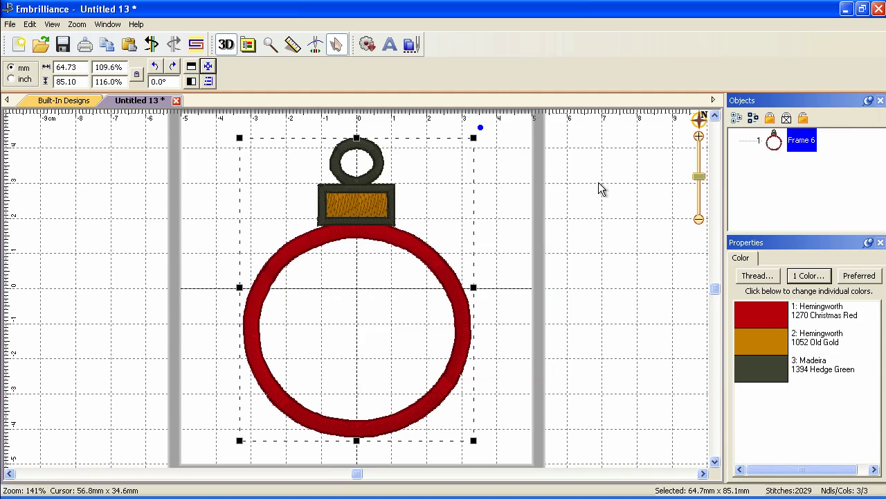
Change the cap's Hedge Green colour to Hemingworth 1052 Old Gold.
{"action": "left_click", "coordinate": [781, 369]}
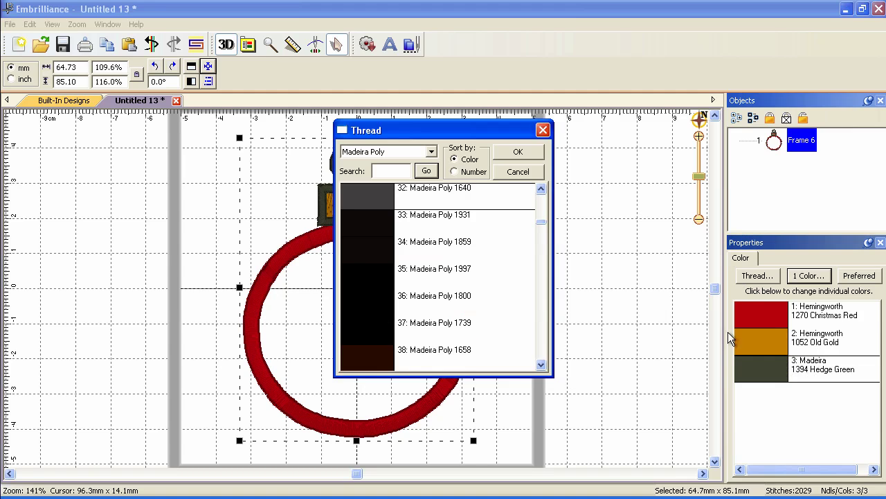
{"action": "left_click", "coordinate": [431, 151]}
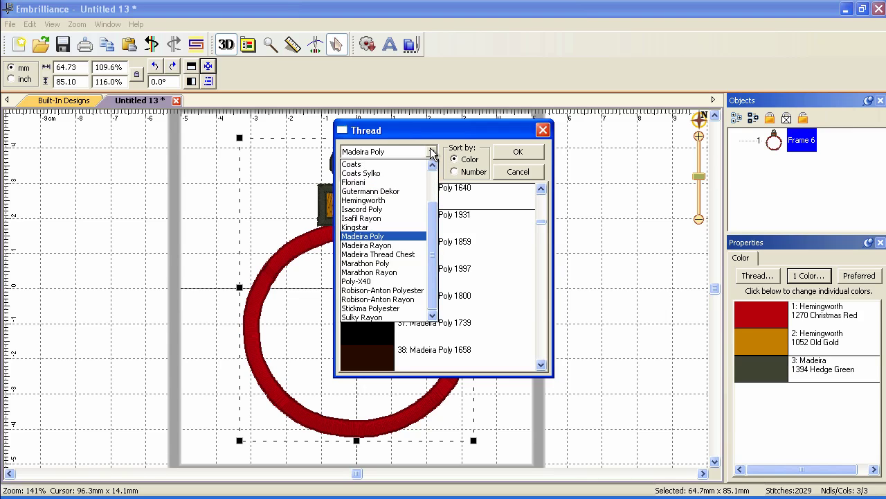
{"action": "left_click", "coordinate": [398, 200]}
{"action": "left_click", "coordinate": [389, 171]}
{"action": "type", "text": "1052"}
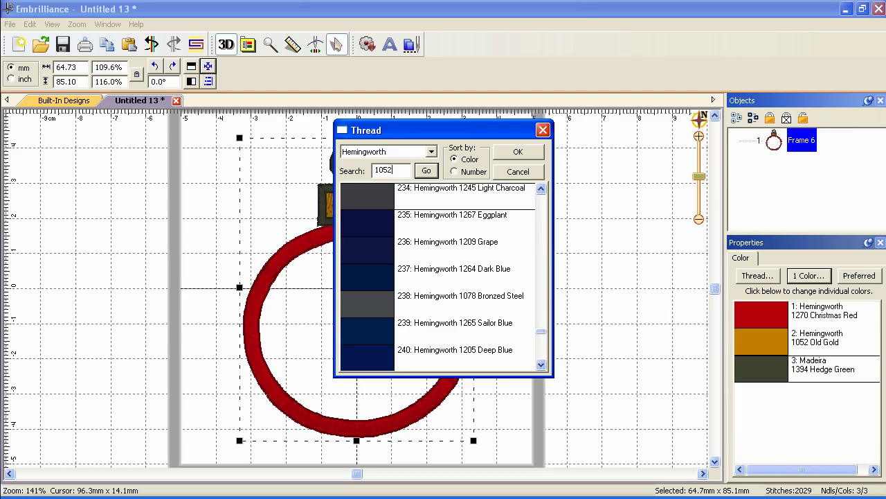
{"action": "left_click", "coordinate": [514, 151]}
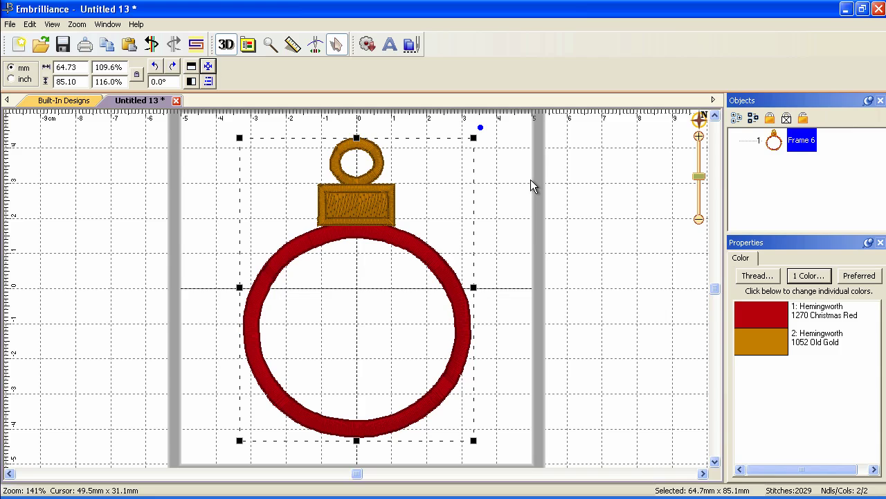
Add Block lettering, replace the sample ABC with NOEL, and make it single-line text.
{"action": "left_click", "coordinate": [391, 44]}
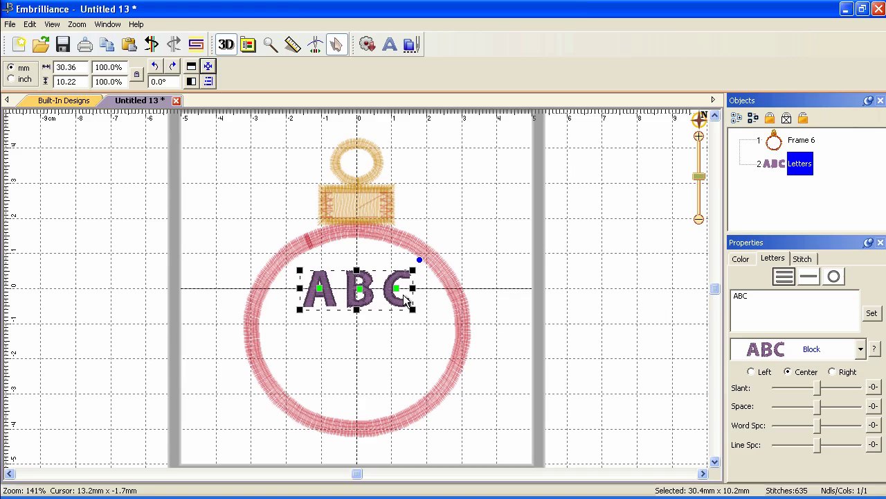
{"action": "left_click_drag", "start_coordinate": [778, 299], "coordinate": [716, 296]}
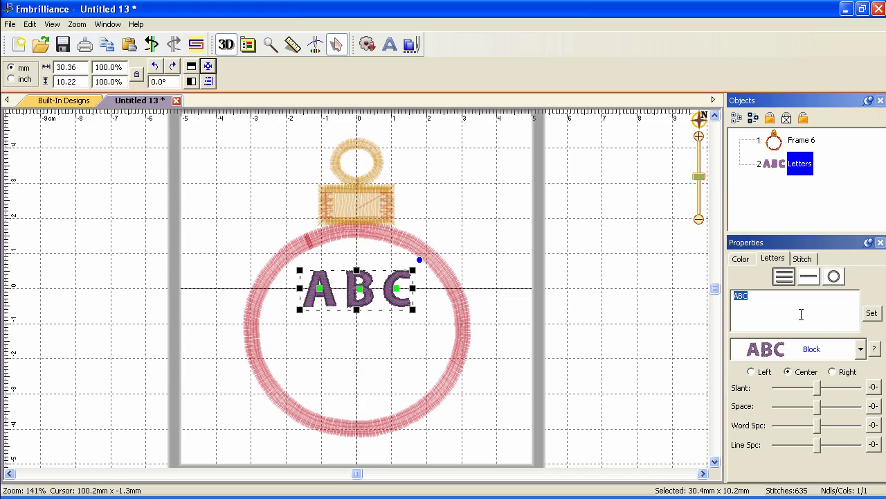
{"action": "type", "text": "NOEL"}
{"action": "left_click", "coordinate": [808, 278]}
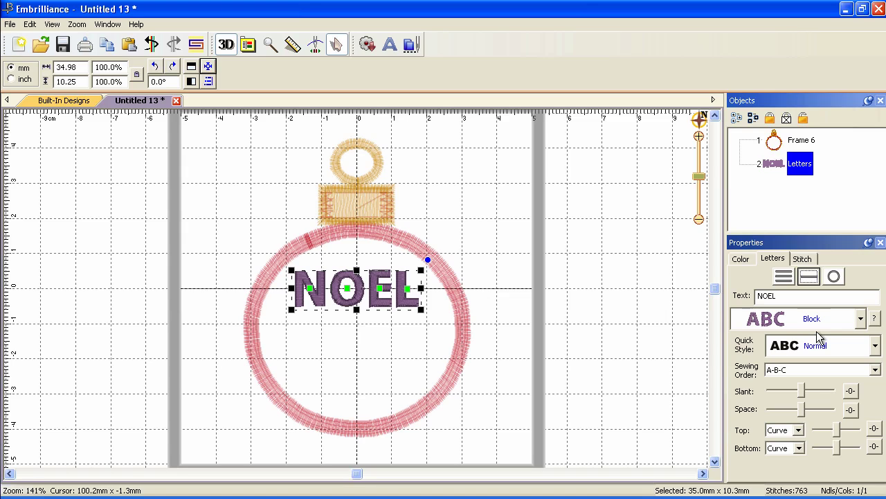
Keep the Normal lettering style and arch the top of the NOEL text.
{"action": "left_click", "coordinate": [875, 345]}
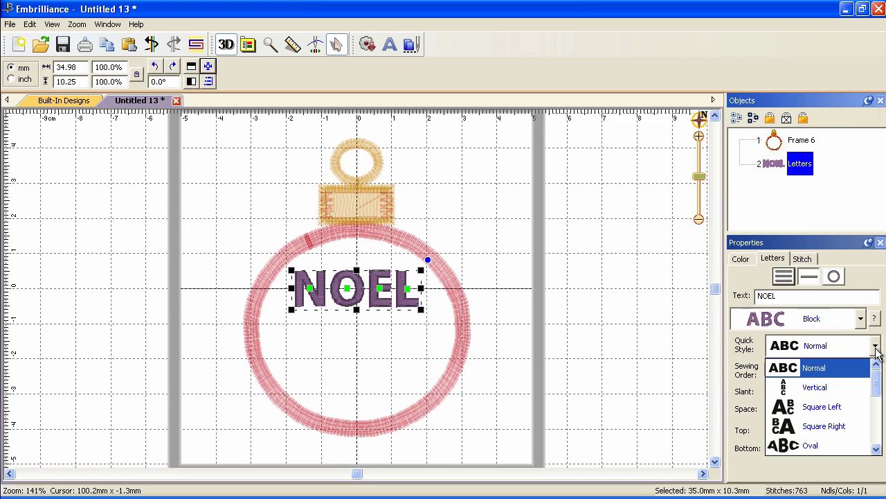
{"action": "mouse_move", "coordinate": [877, 382]}
{"action": "left_mouse_down"}
{"action": "mouse_move", "coordinate": [877, 435]}
{"action": "mouse_move", "coordinate": [876, 380]}
{"action": "left_mouse_up"}
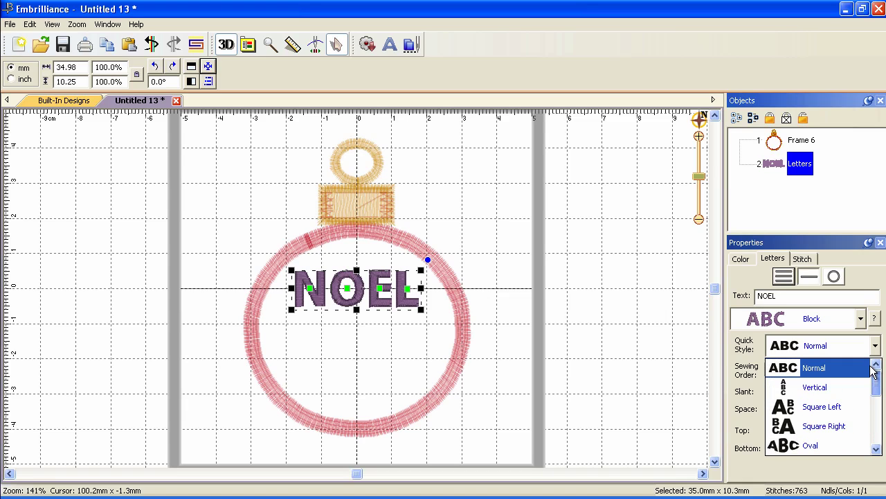
{"action": "left_click", "coordinate": [864, 267]}
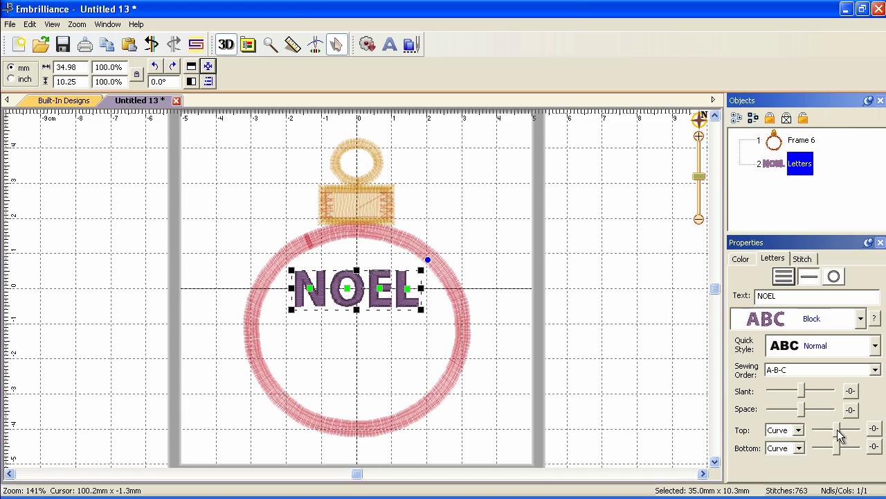
{"action": "left_click_drag", "start_coordinate": [838, 429], "coordinate": [864, 449]}
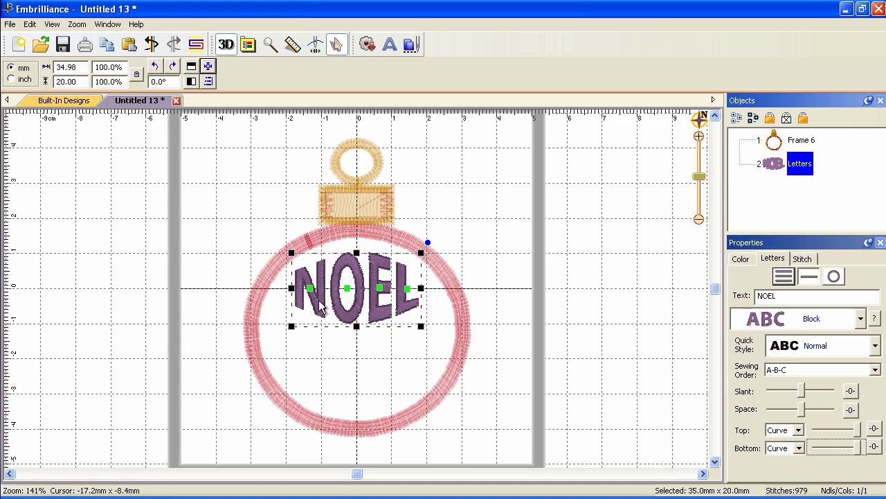
Centre NOEL in the circle and enlarge it to about 48.99 × 46.13 mm.
{"action": "left_click_drag", "start_coordinate": [360, 287], "coordinate": [358, 325]}
{"action": "left_click_drag", "start_coordinate": [420, 287], "coordinate": [446, 273]}
{"action": "left_click_drag", "start_coordinate": [367, 362], "coordinate": [367, 411]}
{"action": "left_click_drag", "start_coordinate": [289, 341], "coordinate": [266, 341]}
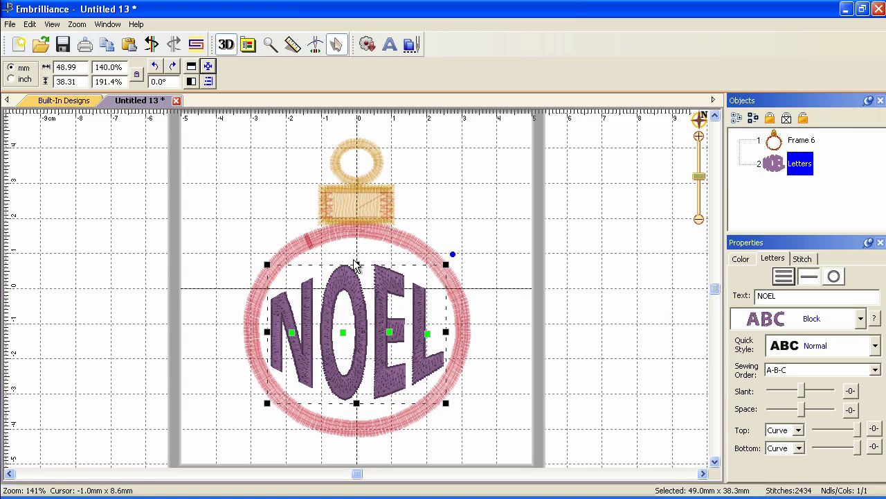
{"action": "left_click_drag", "start_coordinate": [358, 260], "coordinate": [358, 248]}
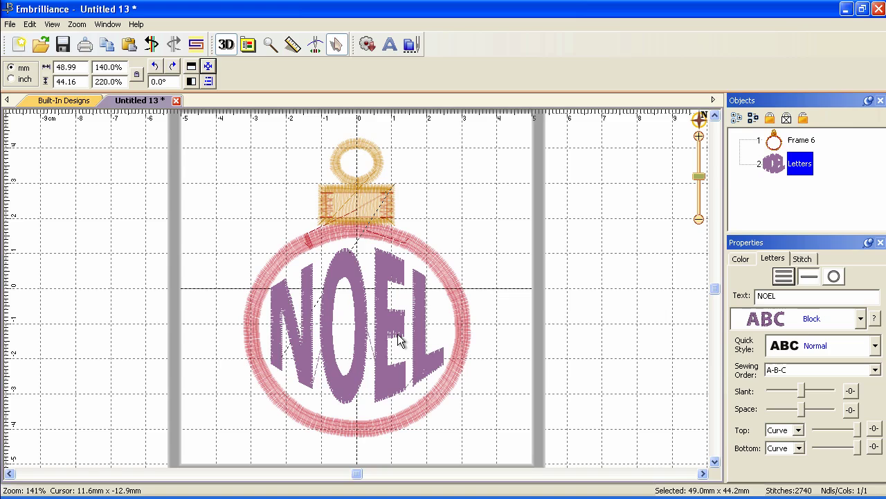
{"action": "left_click_drag", "start_coordinate": [356, 409], "coordinate": [356, 416]}
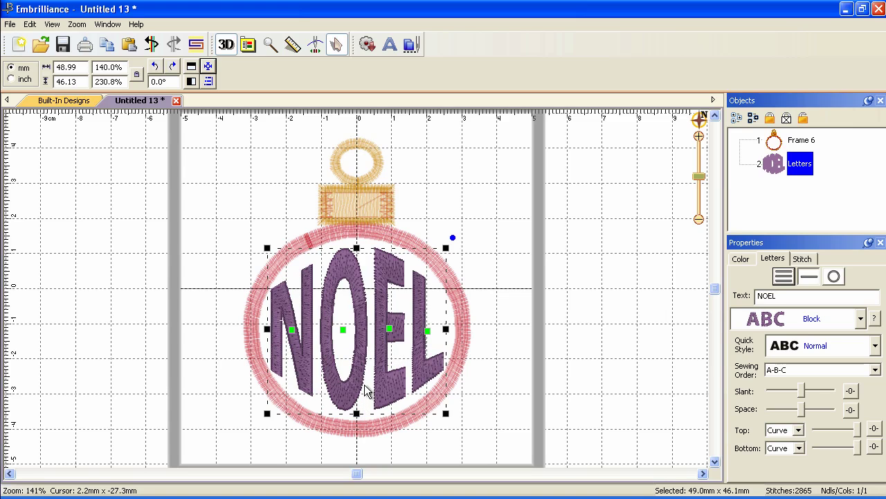
{"action": "left_click", "coordinate": [606, 399]}
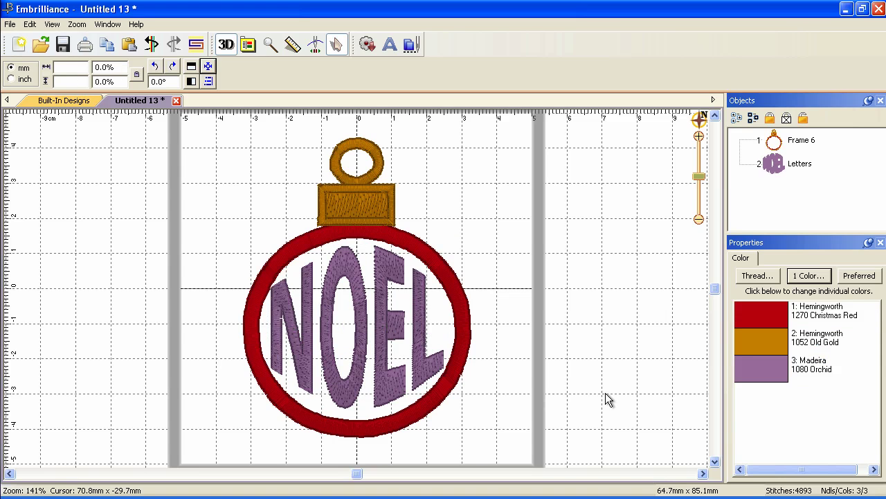
Change the Orchid NOEL lettering to Hemingworth 1095 Grassy Green.
{"action": "left_click", "coordinate": [768, 371]}
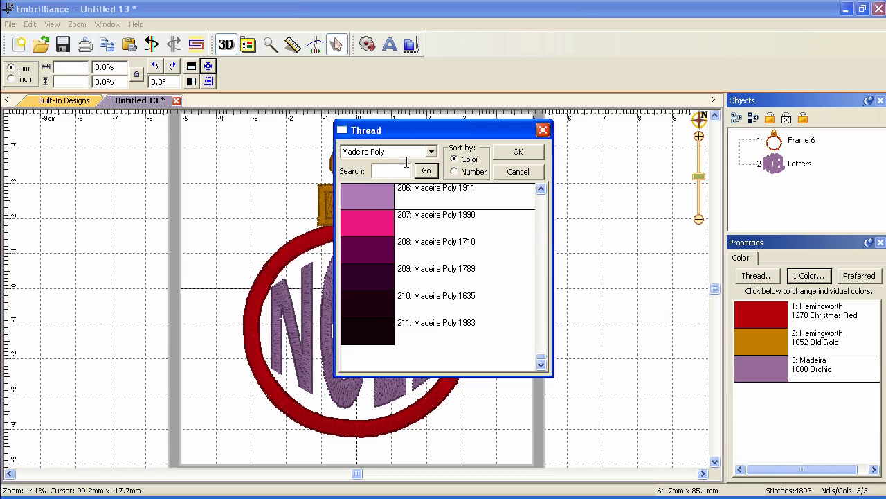
{"action": "left_click", "coordinate": [430, 151]}
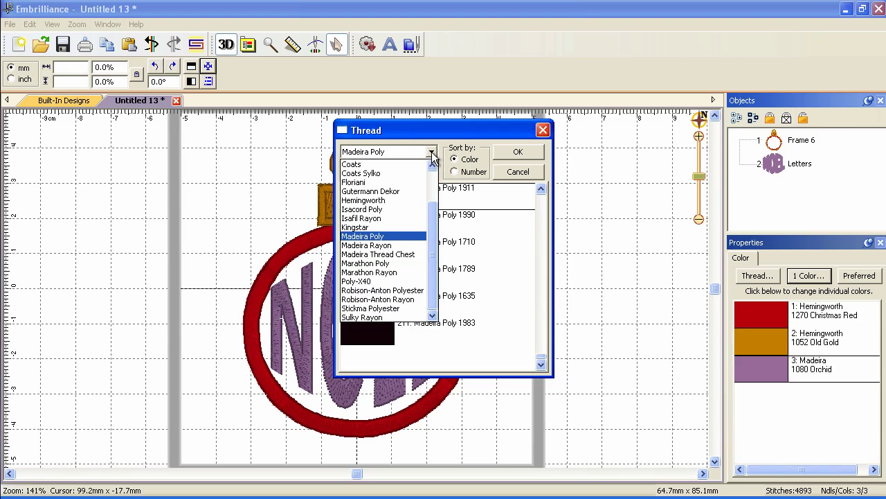
{"action": "left_click", "coordinate": [400, 200]}
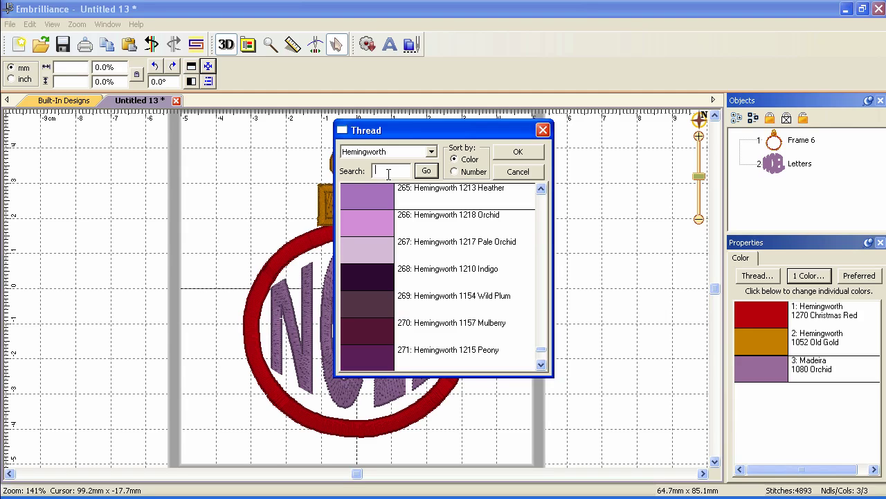
{"action": "type", "text": "grassy"}
{"action": "key", "text": "Return"}
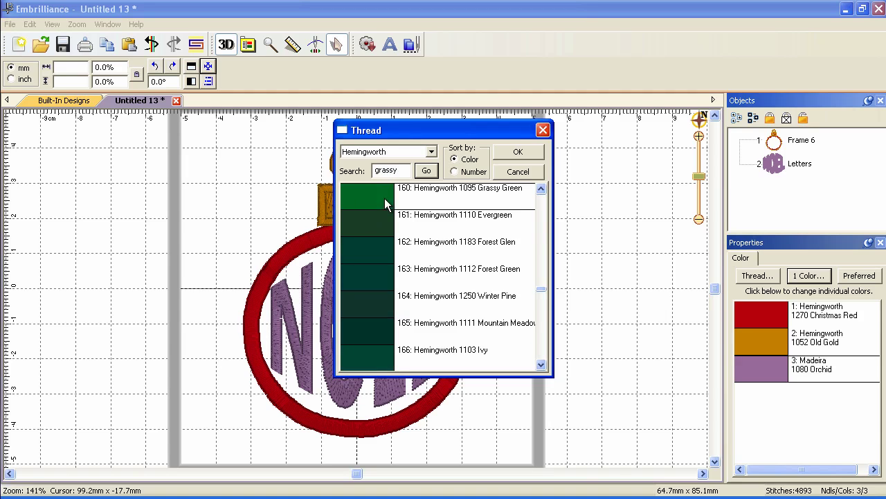
{"action": "left_click", "coordinate": [532, 152]}
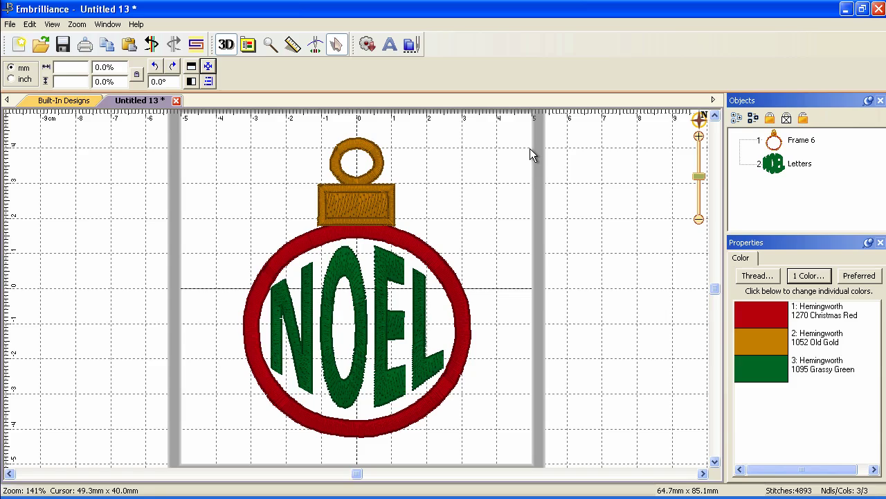